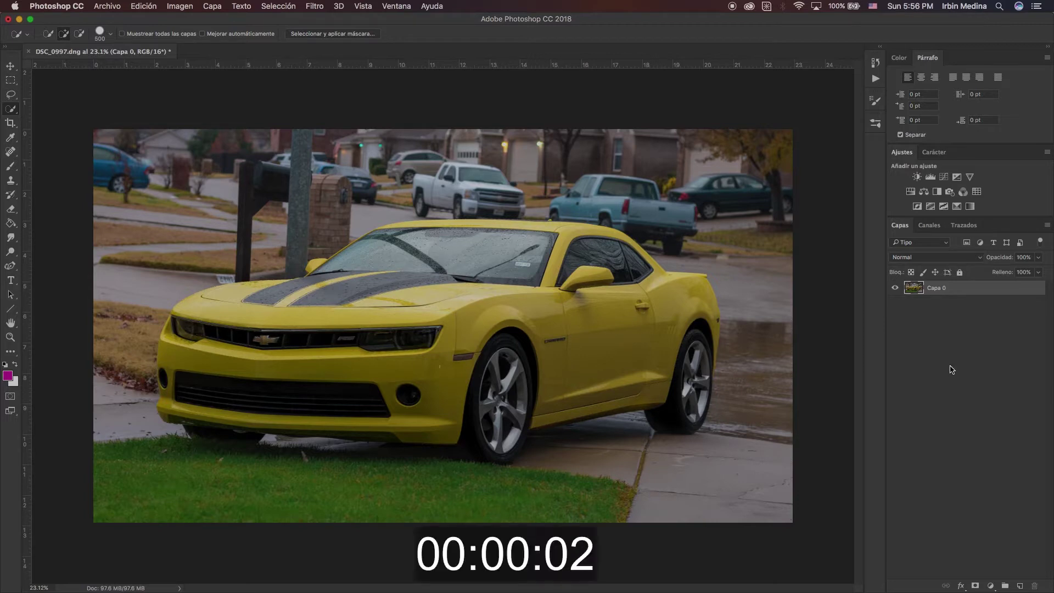
- Duplicate the Capa 0 photo layer
{"action": "right_click", "coordinate": [956, 294]}
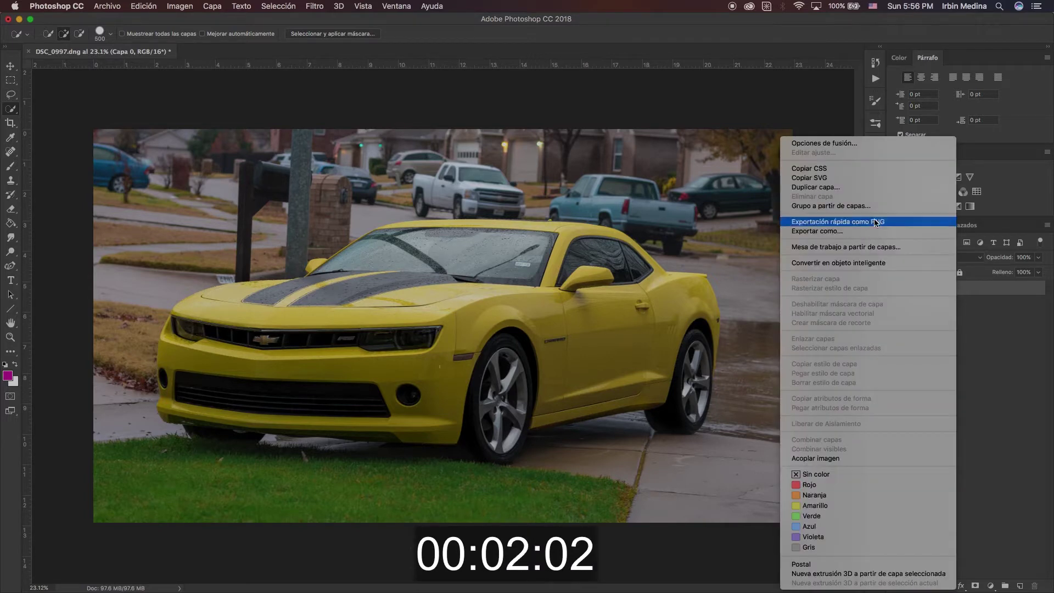
{"action": "left_click", "coordinate": [830, 188]}
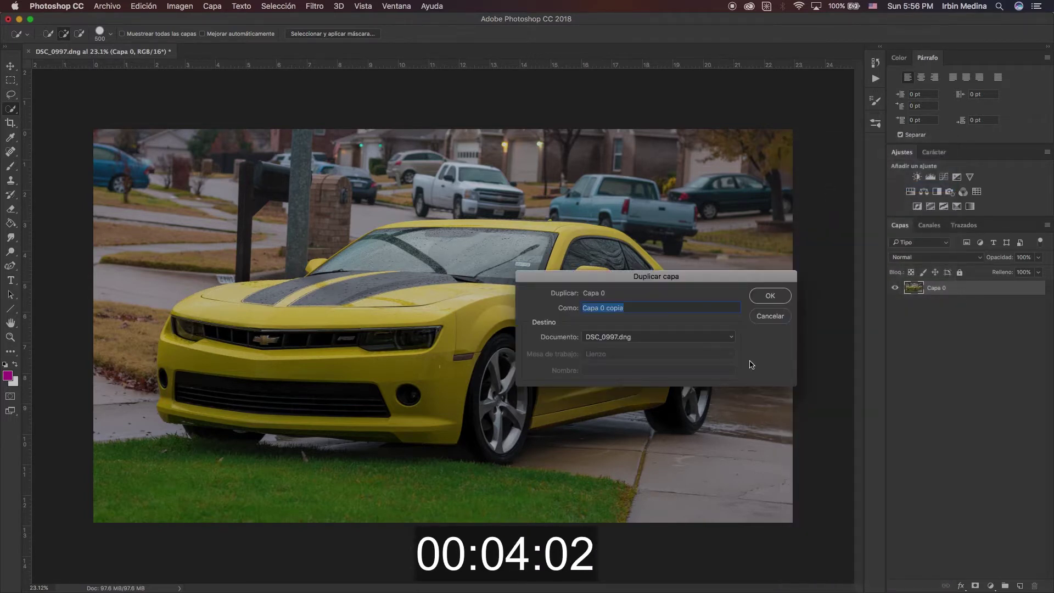
{"action": "left_click", "coordinate": [768, 297]}
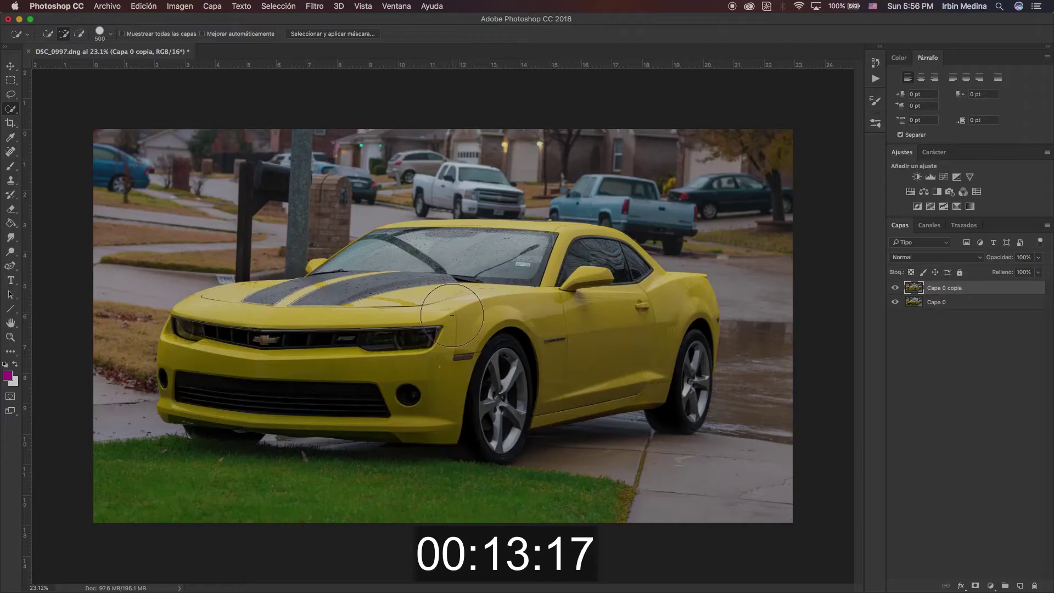
- Quick-select the yellow car, subtracting the pole, mailbox, white truck and sidewalk
{"action": "mouse_move", "coordinate": [452, 315]}
{"action": "left_mouse_down"}
{"action": "mouse_move", "coordinate": [435, 405]}
{"action": "mouse_move", "coordinate": [348, 388]}
{"action": "mouse_move", "coordinate": [245, 400]}
{"action": "mouse_move", "coordinate": [200, 388]}
{"action": "mouse_move", "coordinate": [282, 311]}
{"action": "mouse_move", "coordinate": [423, 247]}
{"action": "mouse_move", "coordinate": [673, 311]}
{"action": "mouse_move", "coordinate": [683, 351]}
{"action": "mouse_move", "coordinate": [600, 365]}
{"action": "mouse_move", "coordinate": [497, 409]}
{"action": "left_mouse_up"}
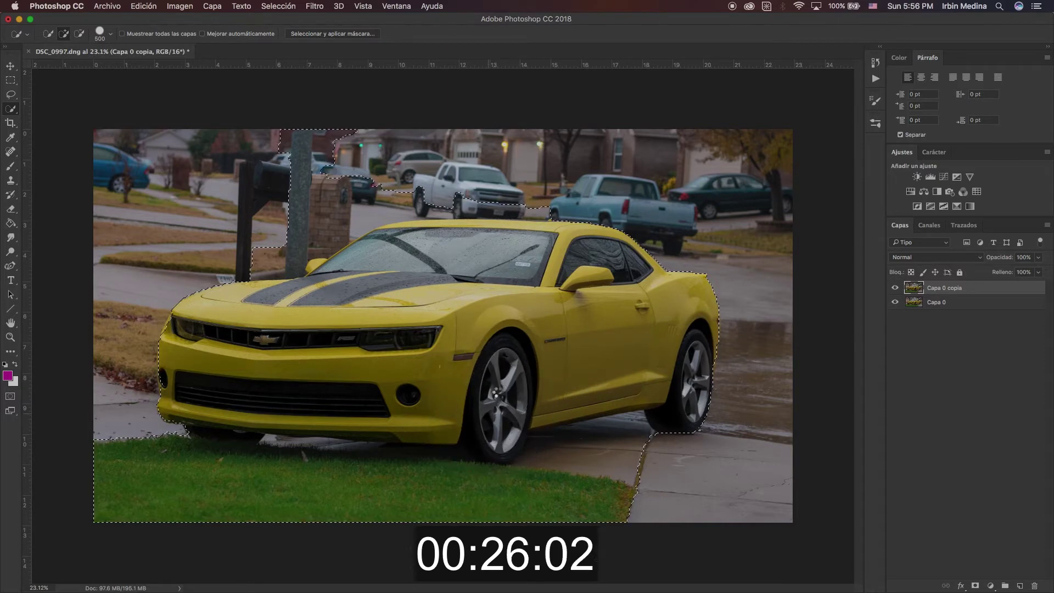
{"action": "key", "text": "alt"}
{"action": "mouse_move", "coordinate": [363, 183]}
{"action": "left_mouse_down"}
{"action": "mouse_move", "coordinate": [301, 184]}
{"action": "mouse_move", "coordinate": [302, 118]}
{"action": "mouse_move", "coordinate": [310, 209]}
{"action": "mouse_move", "coordinate": [259, 236]}
{"action": "mouse_move", "coordinate": [277, 243]}
{"action": "mouse_move", "coordinate": [246, 243]}
{"action": "left_mouse_up"}
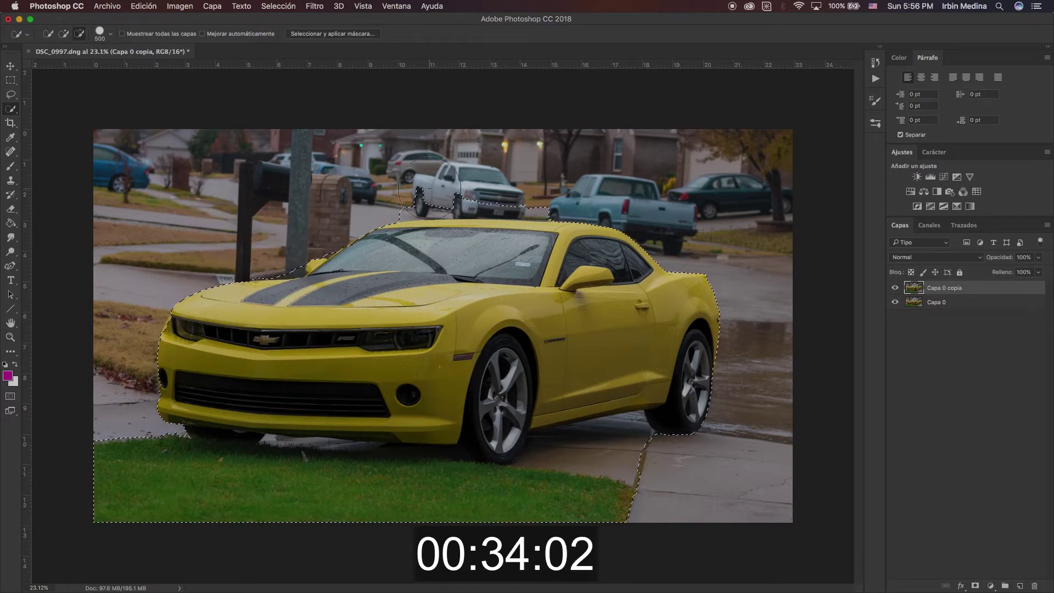
{"action": "mouse_move", "coordinate": [353, 200]}
{"action": "left_mouse_down"}
{"action": "mouse_move", "coordinate": [515, 182]}
{"action": "mouse_move", "coordinate": [558, 165]}
{"action": "mouse_move", "coordinate": [434, 182]}
{"action": "left_mouse_up"}
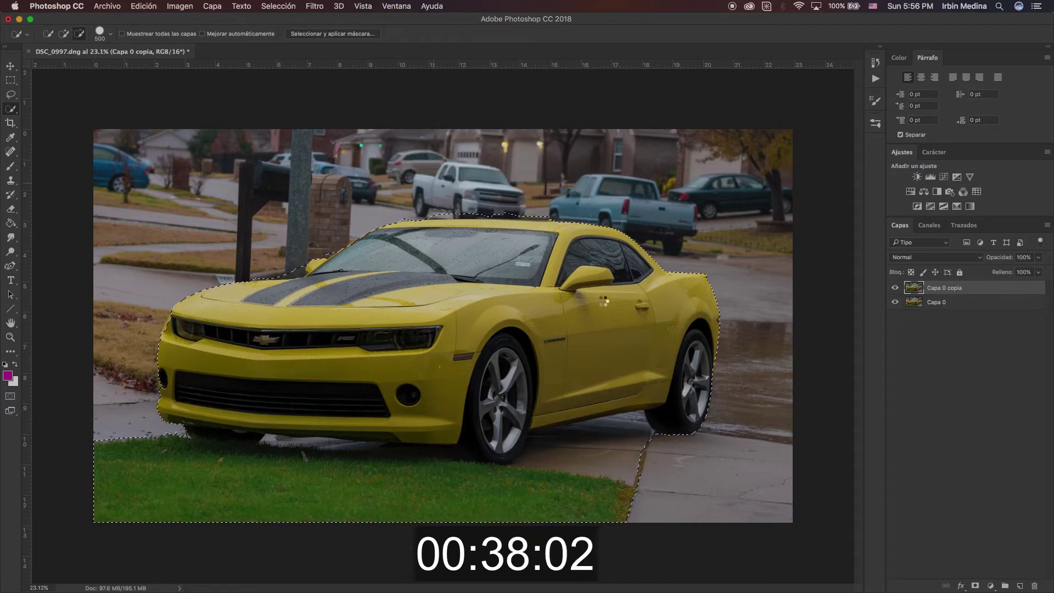
{"action": "mouse_move", "coordinate": [636, 451]}
{"action": "left_mouse_down"}
{"action": "mouse_move", "coordinate": [661, 454]}
{"action": "mouse_move", "coordinate": [517, 501]}
{"action": "mouse_move", "coordinate": [188, 505]}
{"action": "mouse_move", "coordinate": [131, 444]}
{"action": "left_mouse_up"}
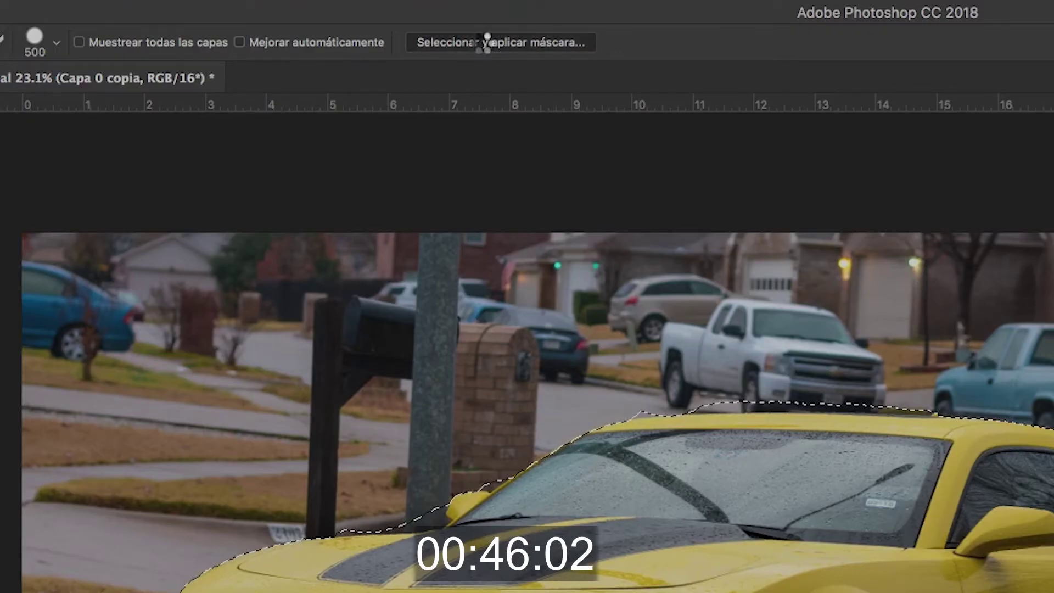
- Feather the car selection by 3.7 px and output it as a layer mask on the copy
{"action": "left_click", "coordinate": [482, 41]}
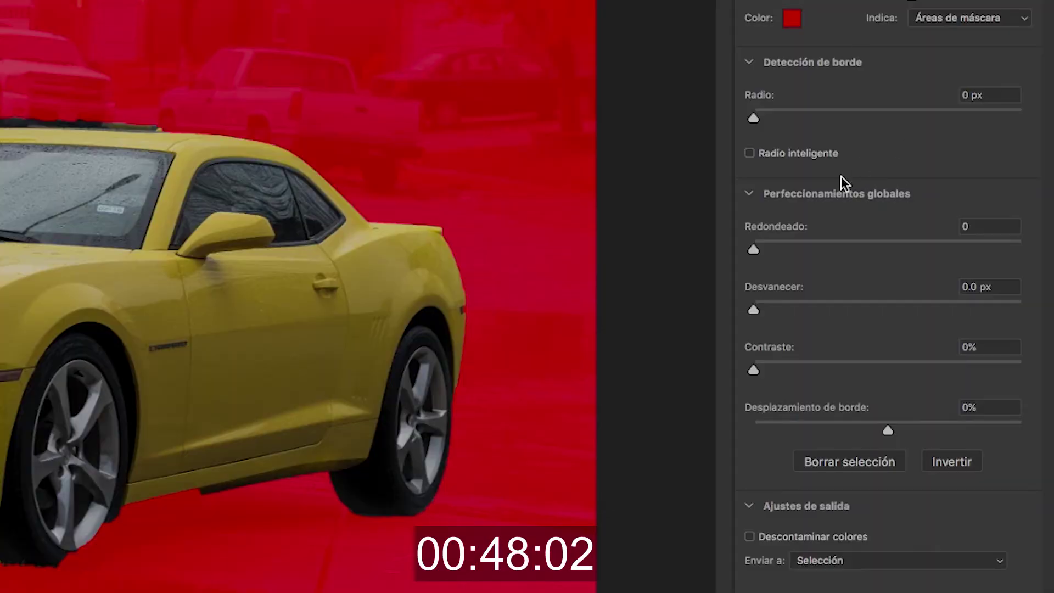
{"action": "left_click_drag", "start_coordinate": [791, 307], "coordinate": [808, 306]}
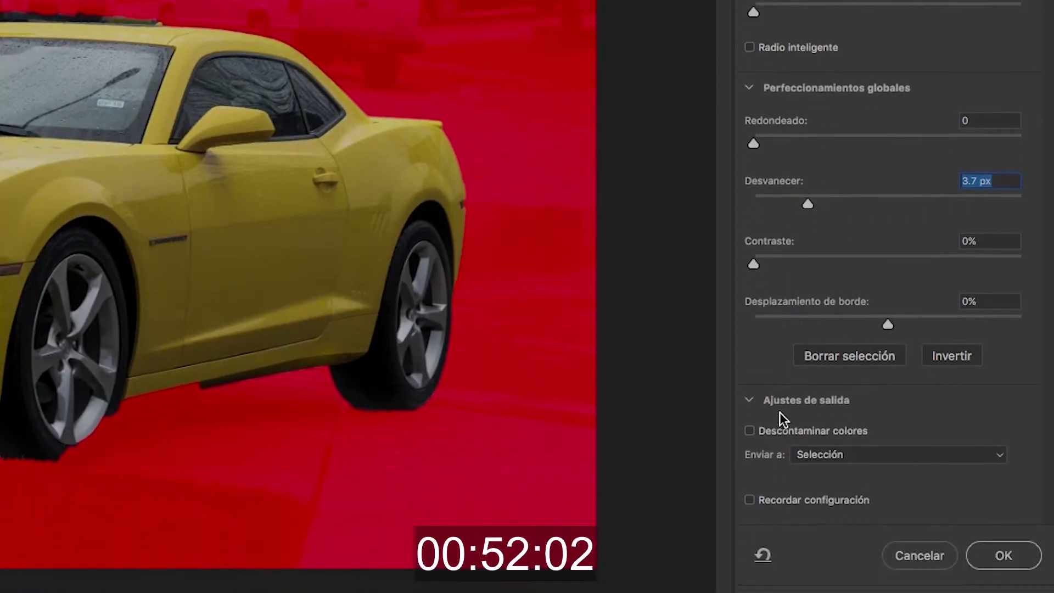
{"action": "left_click", "coordinate": [829, 450]}
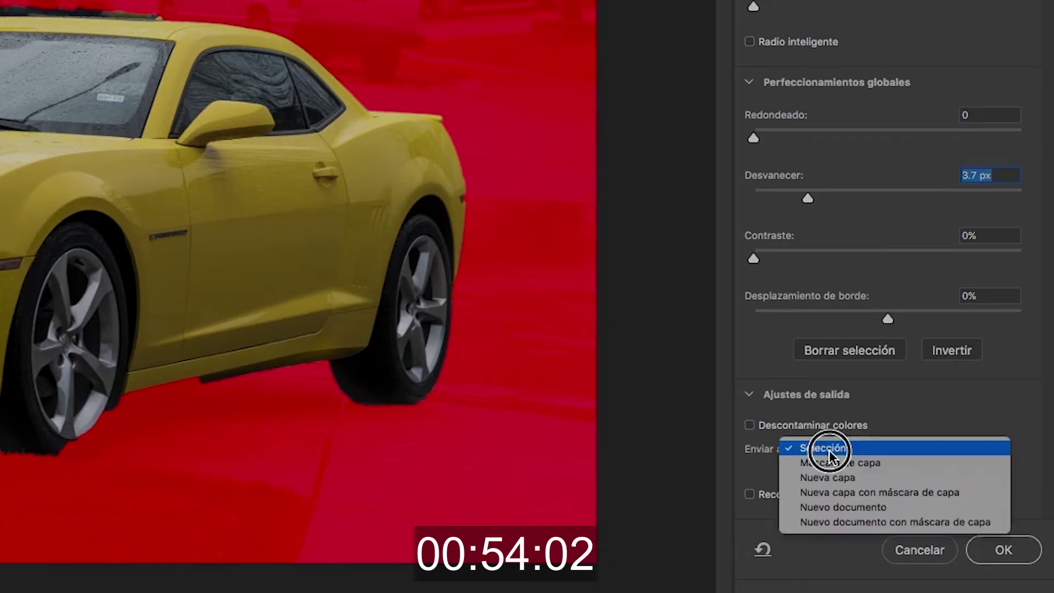
{"action": "left_click", "coordinate": [849, 463]}
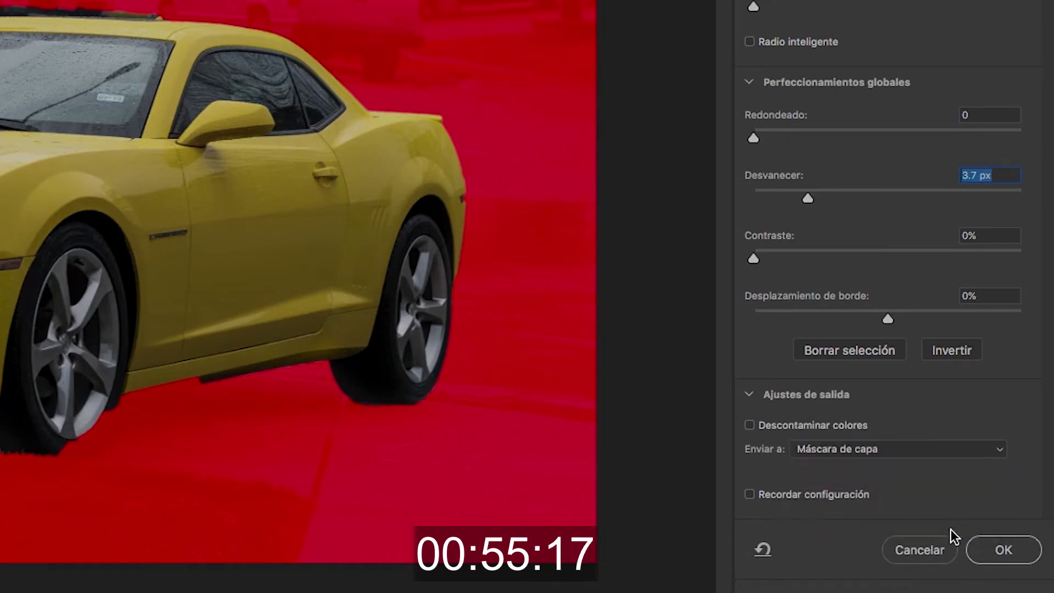
{"action": "left_click", "coordinate": [1001, 554]}
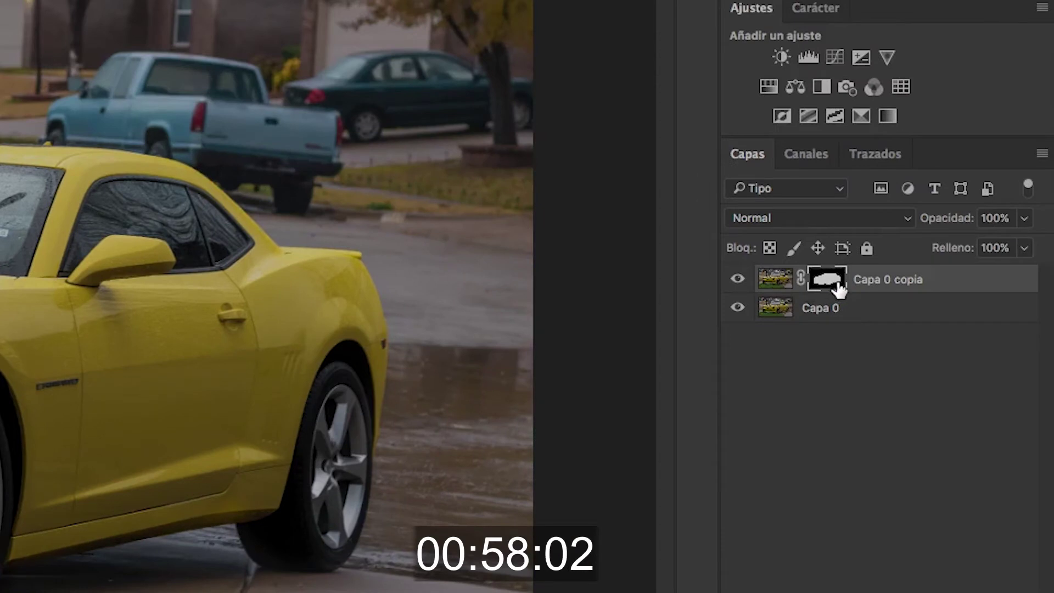
{"action": "left_click", "coordinate": [773, 291]}
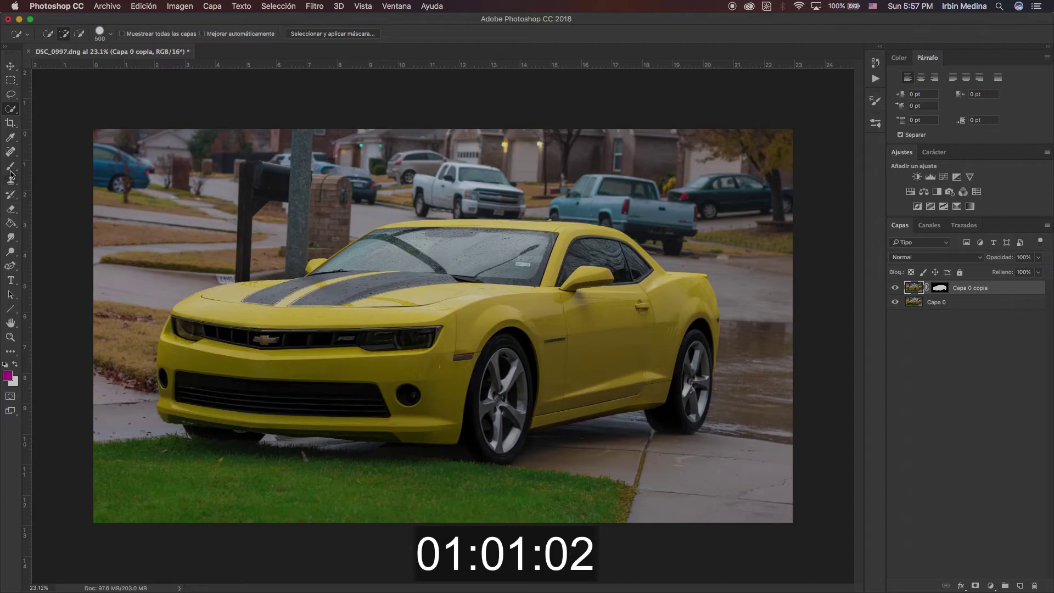
{"action": "left_click", "coordinate": [10, 169]}
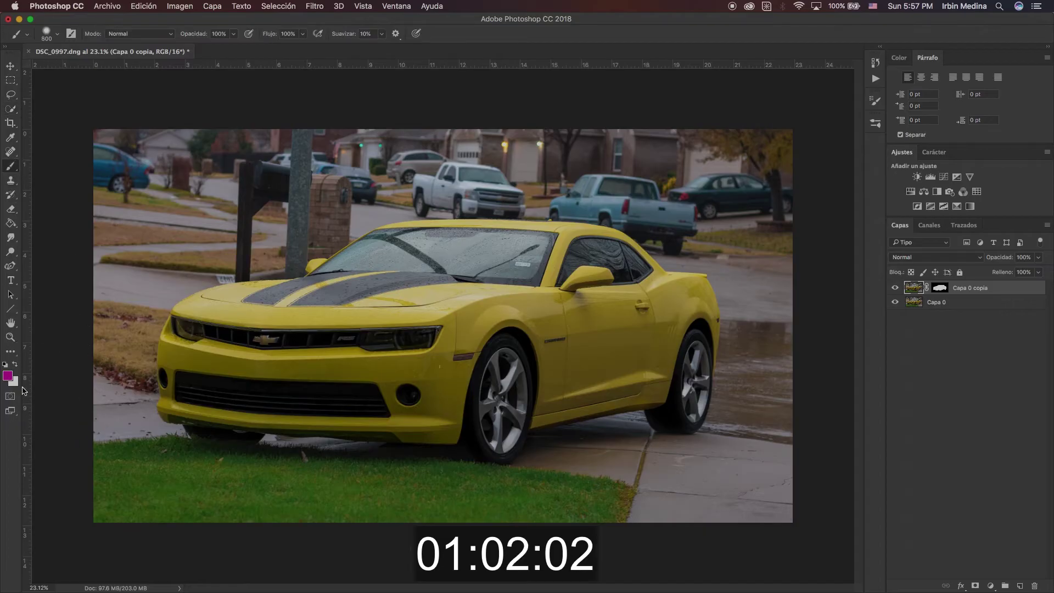
- Set the foreground colour to magenta and paint over the car with a soft 800 px brush
{"action": "left_click", "coordinate": [7, 376]}
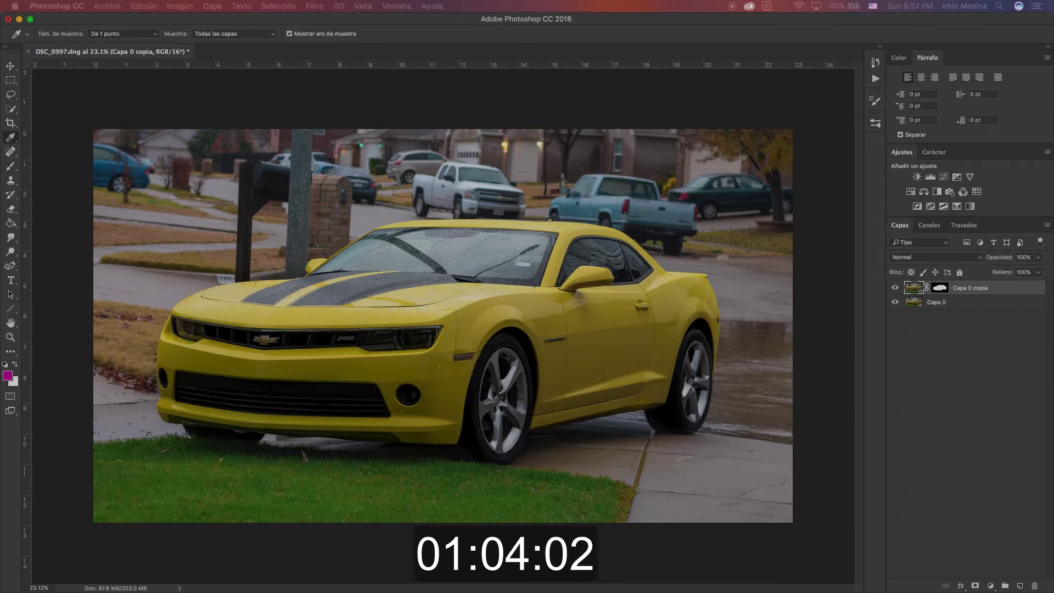
{"action": "left_click_drag", "start_coordinate": [765, 244], "coordinate": [555, 154]}
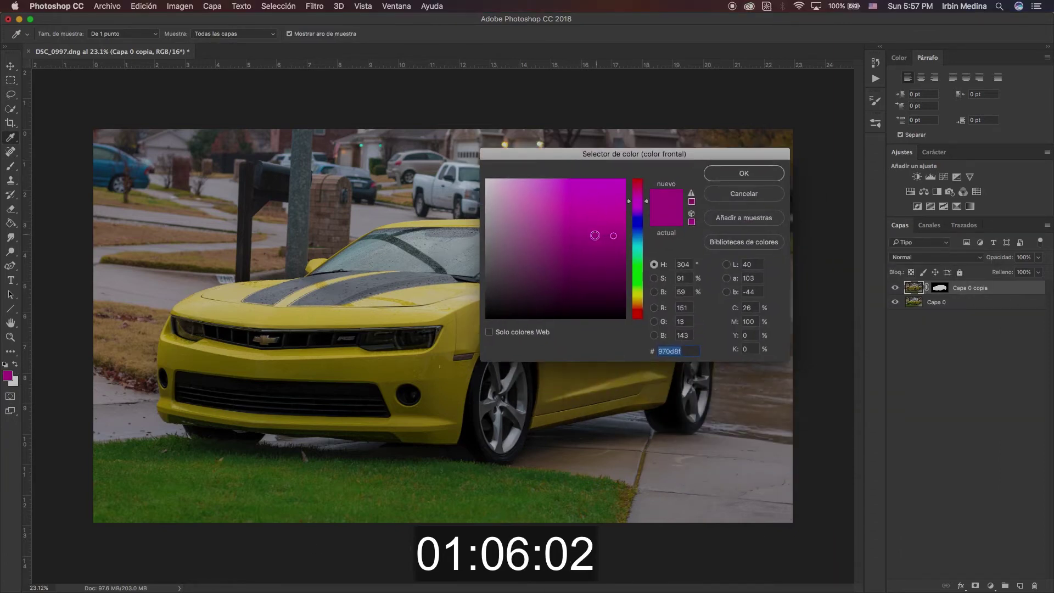
{"action": "left_click", "coordinate": [744, 173]}
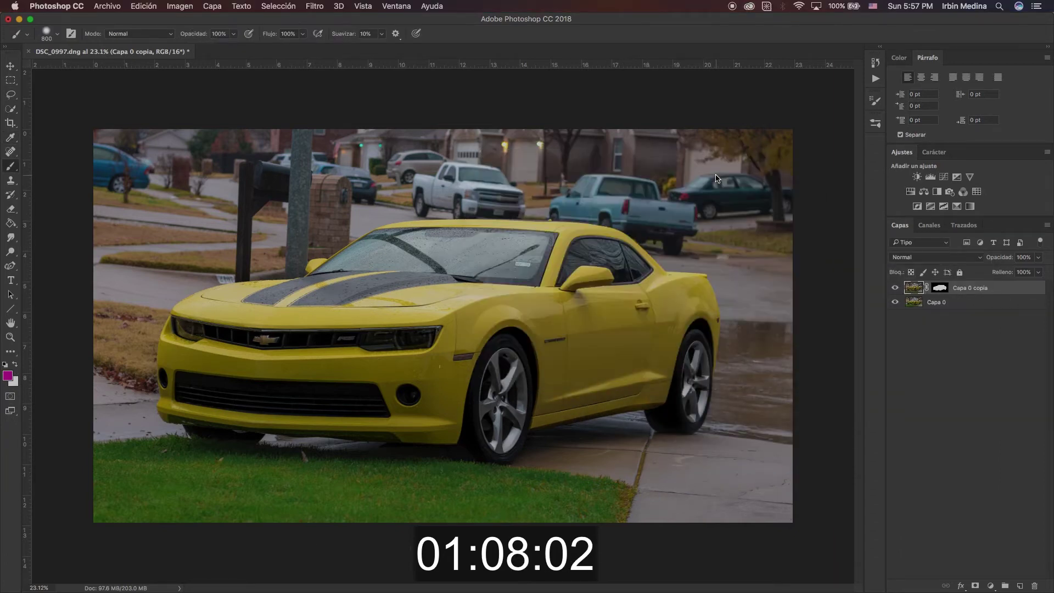
{"action": "left_click", "coordinate": [57, 35]}
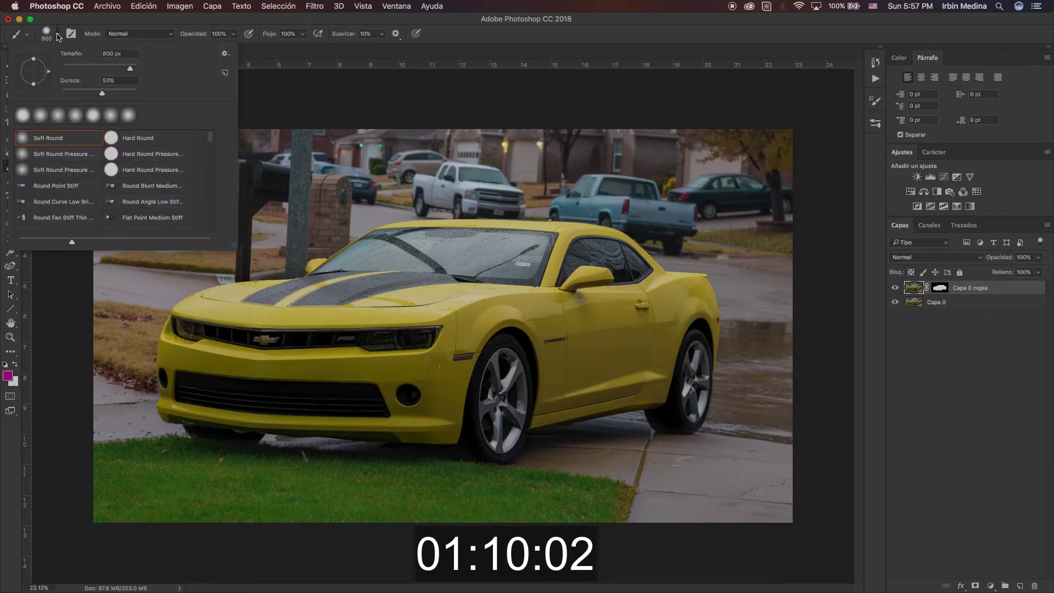
{"action": "left_click", "coordinate": [57, 34]}
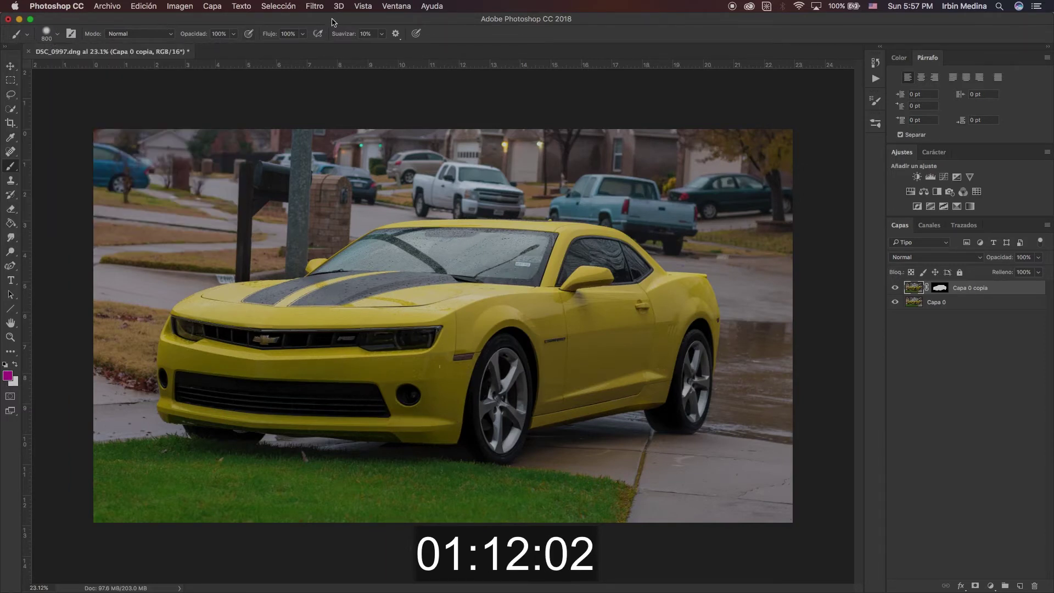
{"action": "mouse_move", "coordinate": [453, 340]}
{"action": "left_mouse_down"}
{"action": "mouse_move", "coordinate": [409, 368]}
{"action": "mouse_move", "coordinate": [327, 318]}
{"action": "mouse_move", "coordinate": [641, 334]}
{"action": "mouse_move", "coordinate": [574, 389]}
{"action": "mouse_move", "coordinate": [571, 317]}
{"action": "left_mouse_up"}
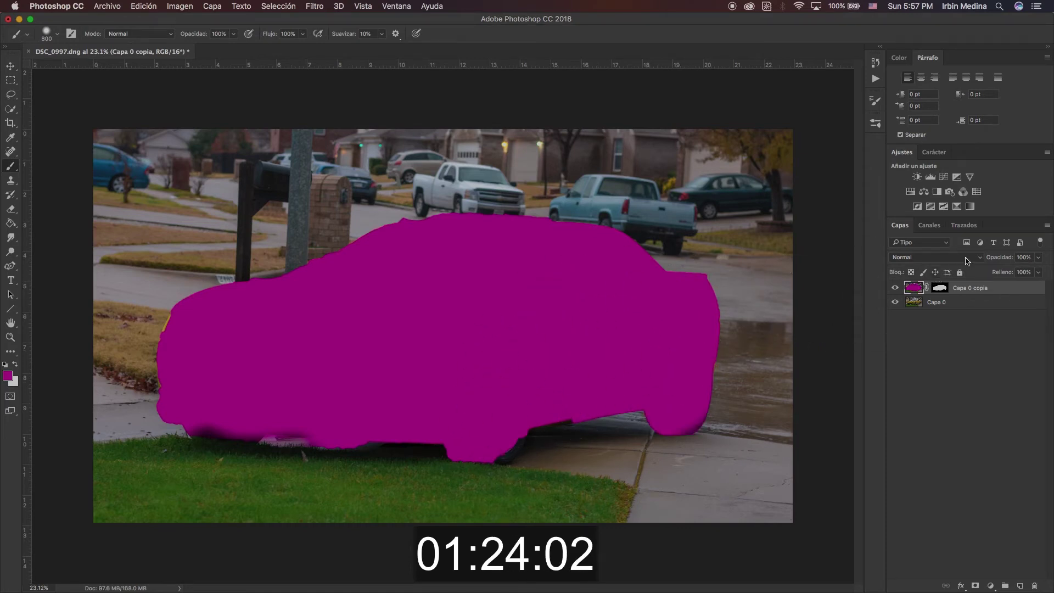
{"action": "left_click", "coordinate": [934, 257]}
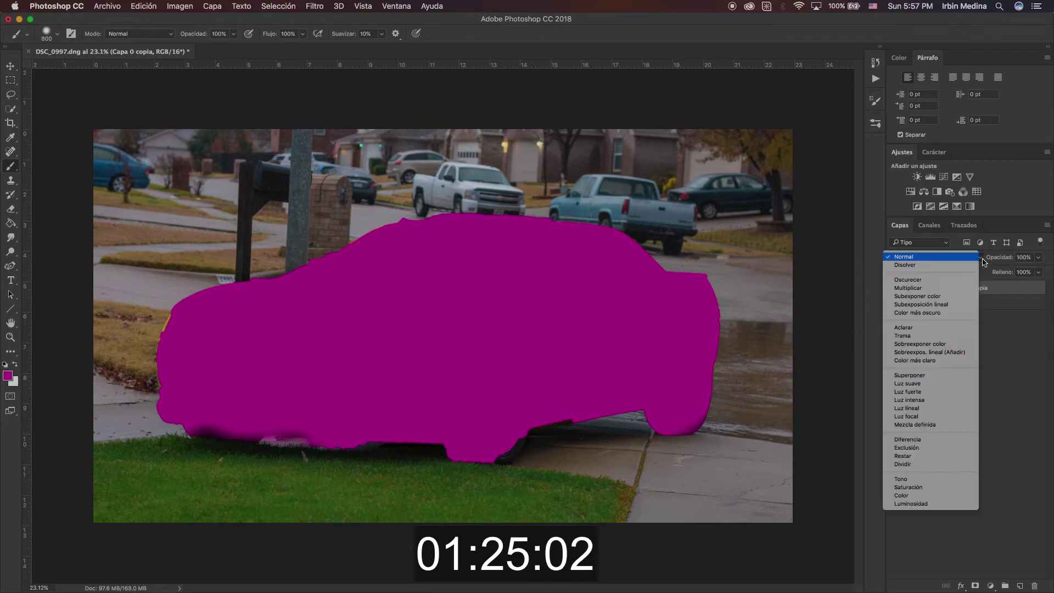
{"action": "left_click", "coordinate": [933, 479]}
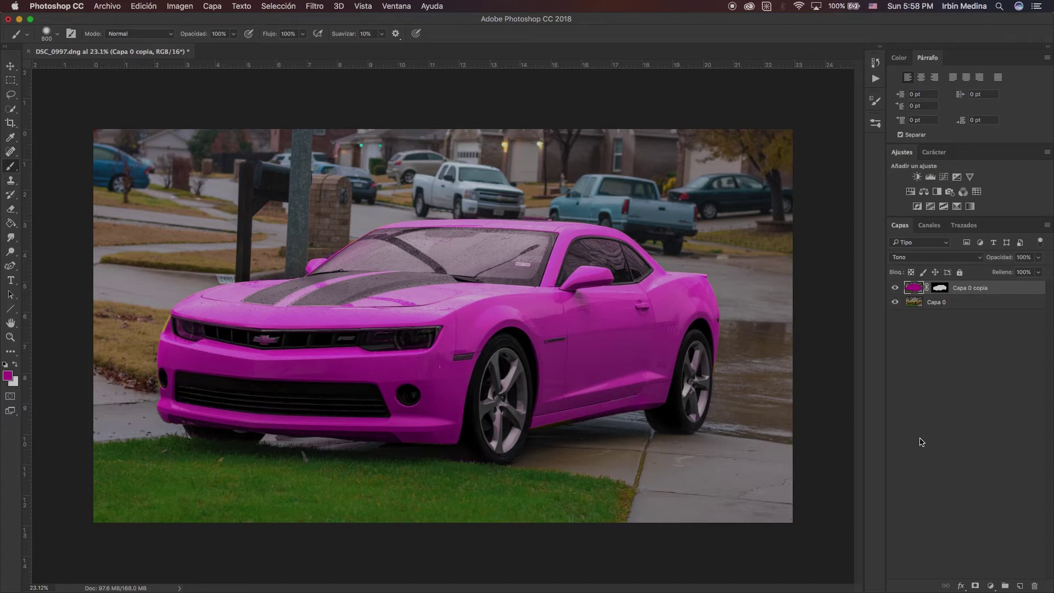
{"action": "left_click", "coordinate": [903, 154]}
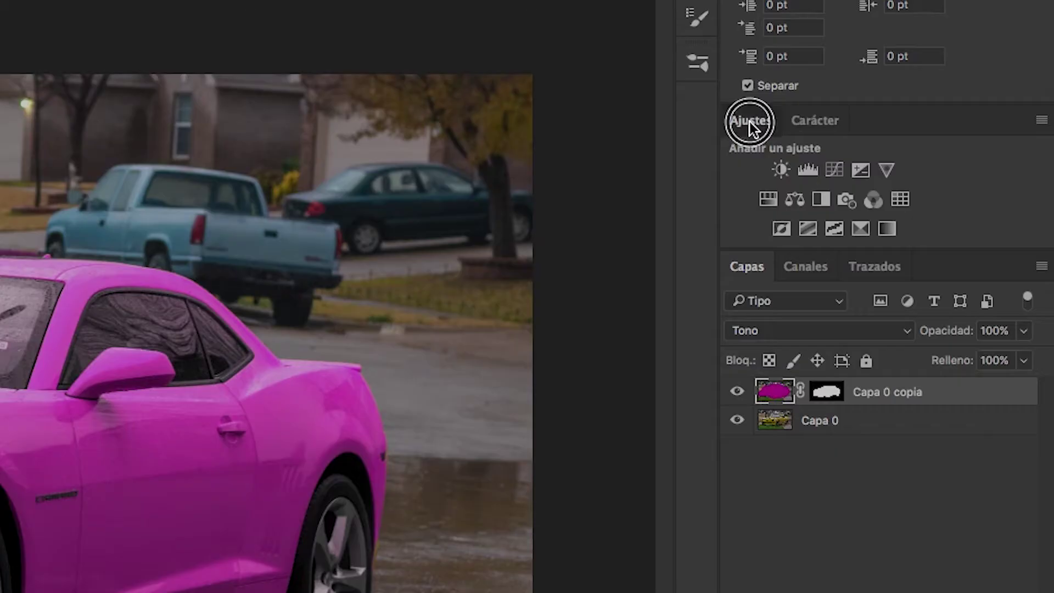
- Add a Hue/Saturation adjustment clipped to the car layer and try shifting the hue
{"action": "left_click", "coordinate": [770, 203]}
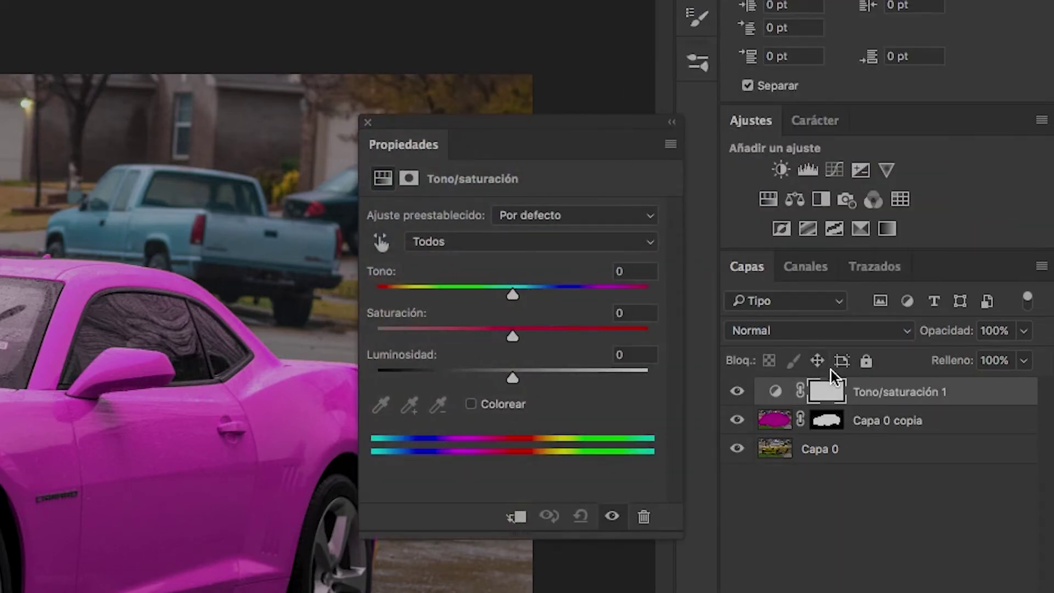
{"action": "right_click", "coordinate": [957, 393]}
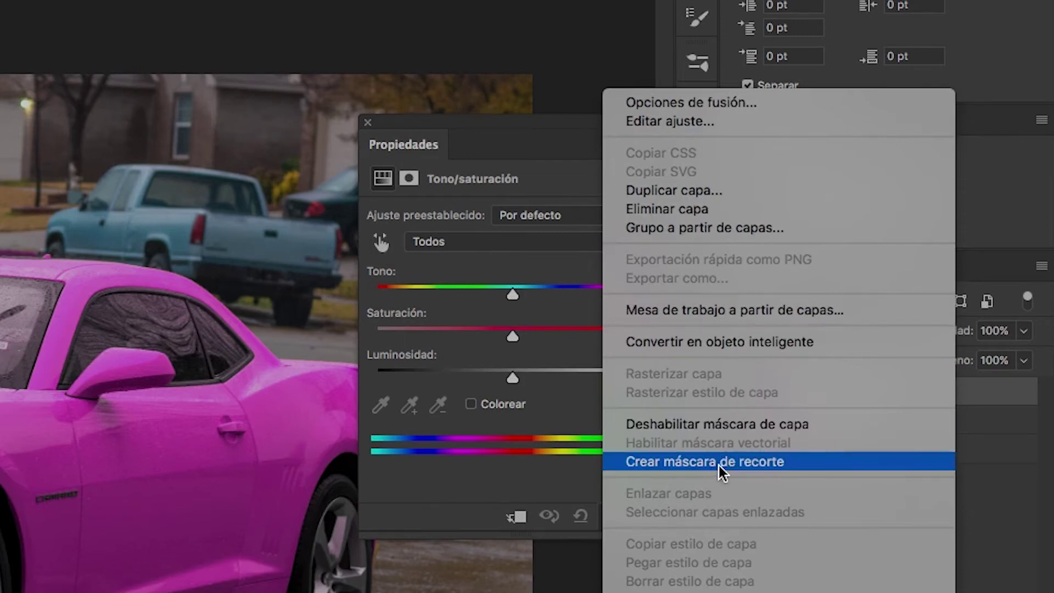
{"action": "left_click", "coordinate": [756, 462]}
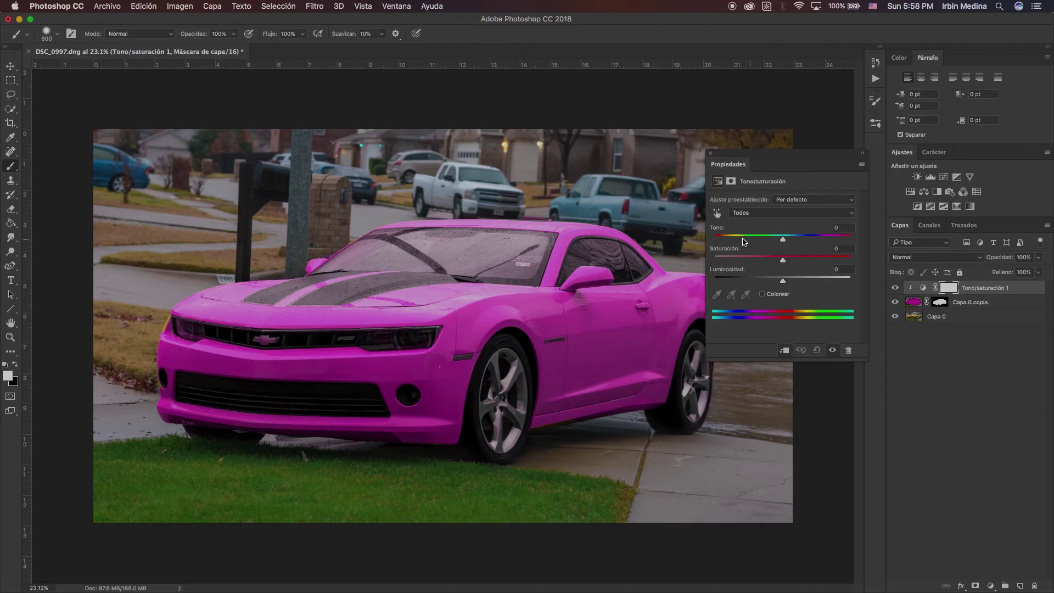
{"action": "mouse_move", "coordinate": [783, 239]}
{"action": "left_mouse_down"}
{"action": "mouse_move", "coordinate": [725, 255]}
{"action": "mouse_move", "coordinate": [719, 244]}
{"action": "mouse_move", "coordinate": [842, 237]}
{"action": "mouse_move", "coordinate": [746, 253]}
{"action": "left_mouse_up"}
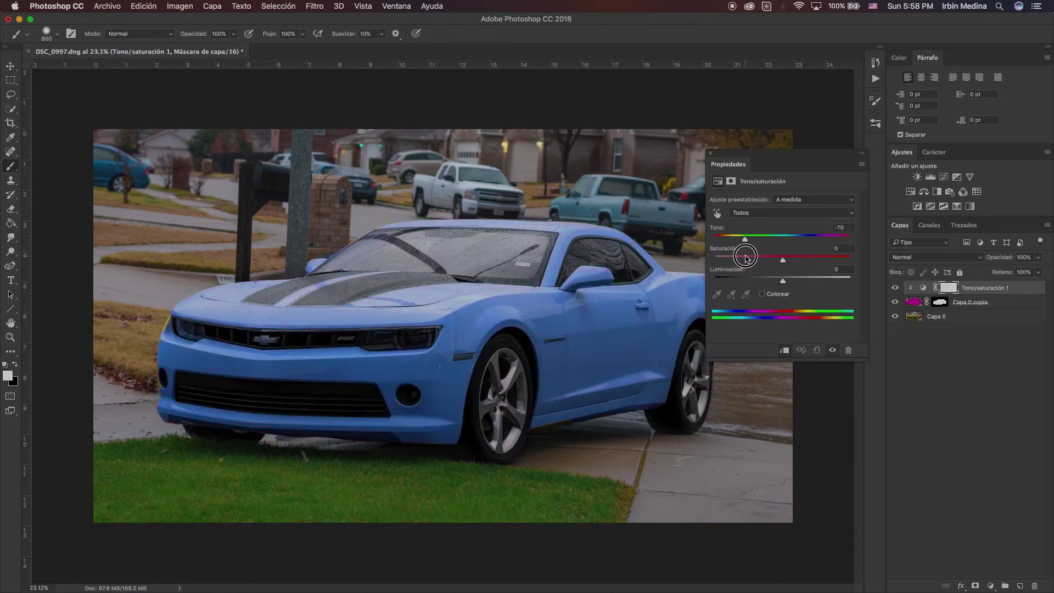
{"action": "left_click", "coordinate": [711, 156]}
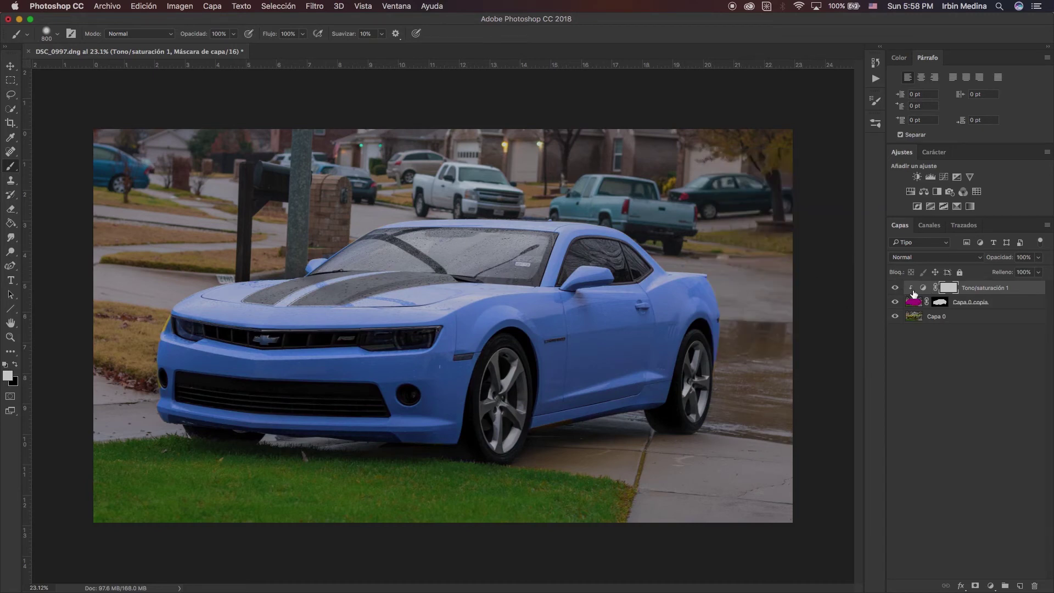
- Reset the Hue/Saturation hue to 0 and reselect the Capa 0 copia layer
{"action": "double_click", "coordinate": [924, 287]}
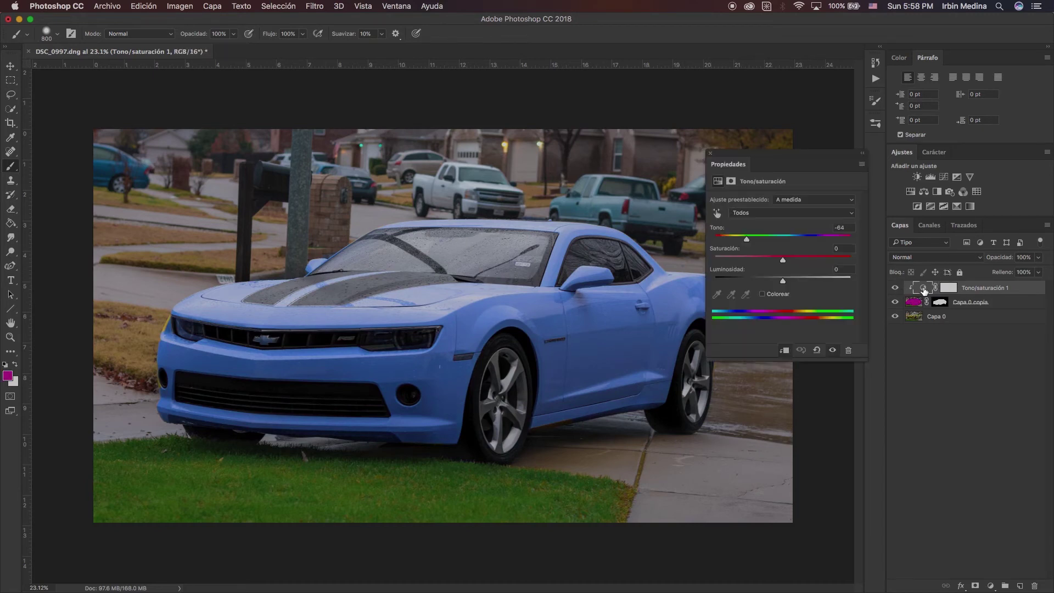
{"action": "left_click", "coordinate": [845, 227]}
{"action": "type", "text": "0"}
{"action": "key", "text": "Return"}
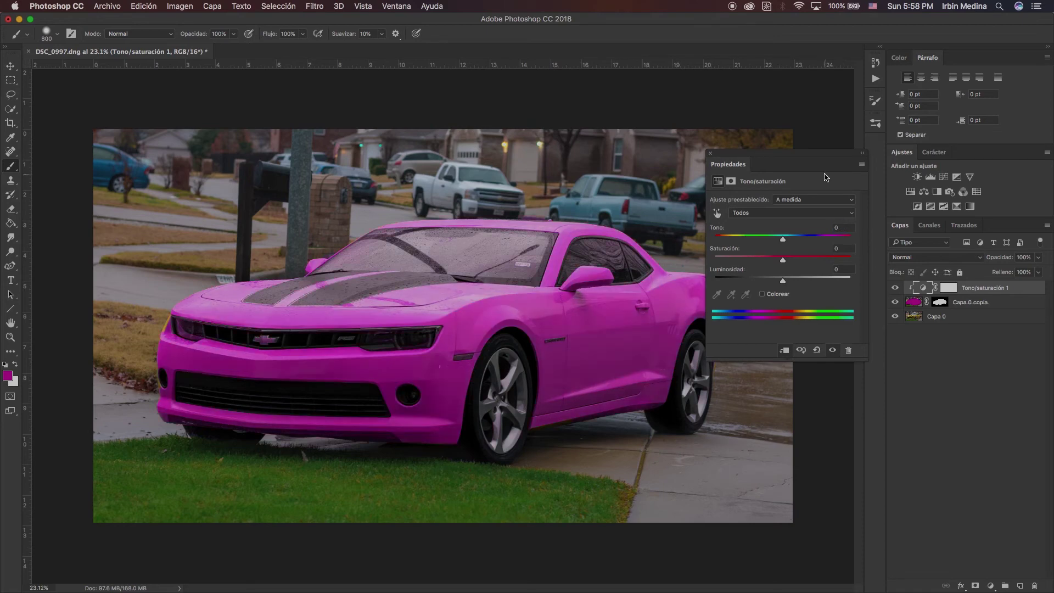
{"action": "left_click", "coordinate": [711, 153]}
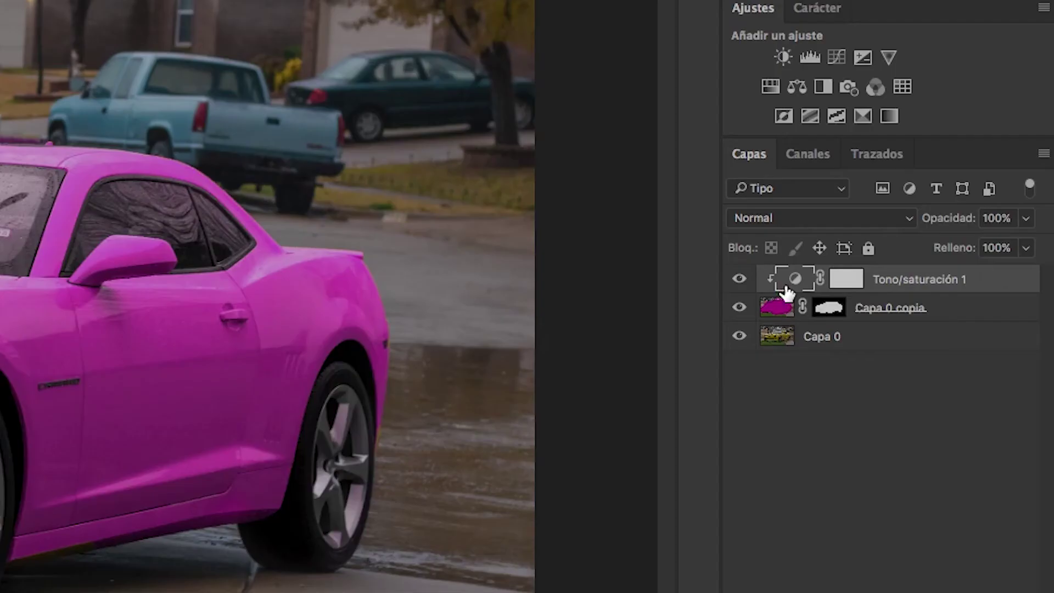
{"action": "left_click", "coordinate": [775, 317]}
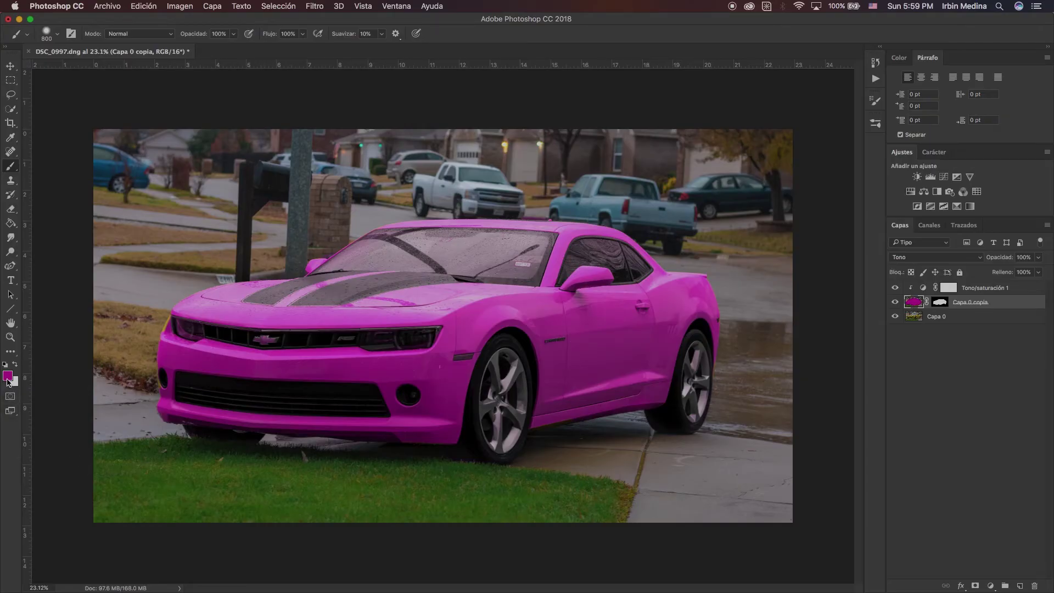
- Paint the front bumper corner and rear half of the car blue
{"action": "left_click", "coordinate": [8, 378]}
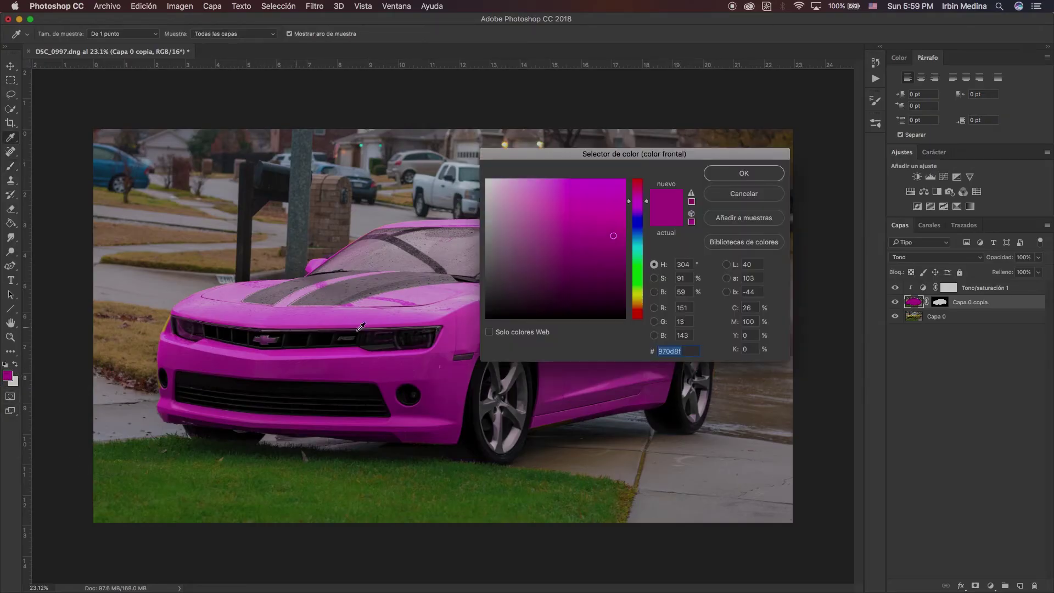
{"action": "left_click", "coordinate": [640, 226]}
{"action": "left_click", "coordinate": [744, 173]}
{"action": "key", "text": "b"}
{"action": "left_click", "coordinate": [477, 442]}
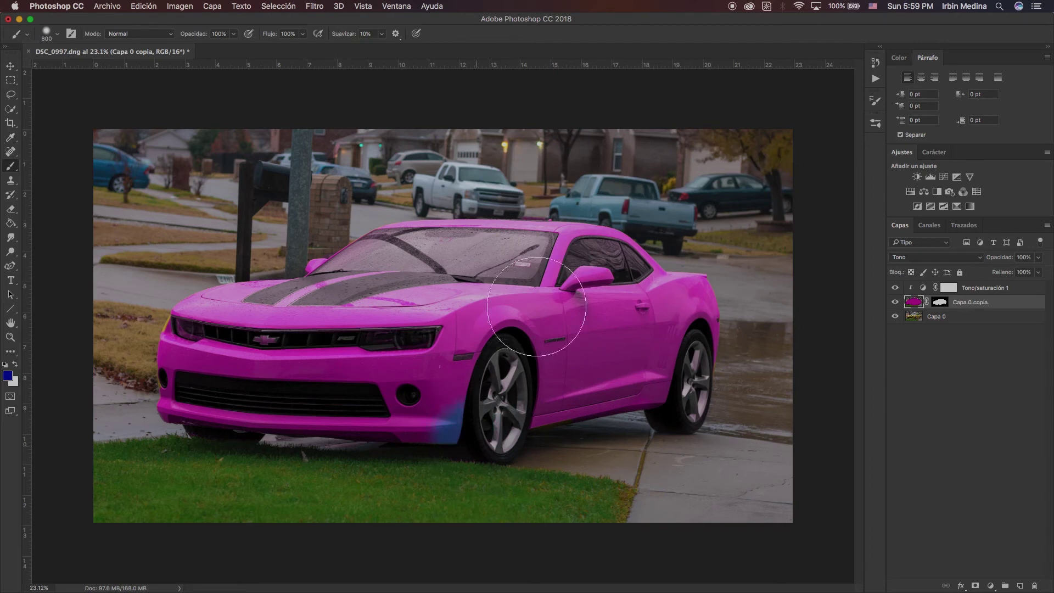
{"action": "left_click_drag", "start_coordinate": [537, 305], "coordinate": [680, 383]}
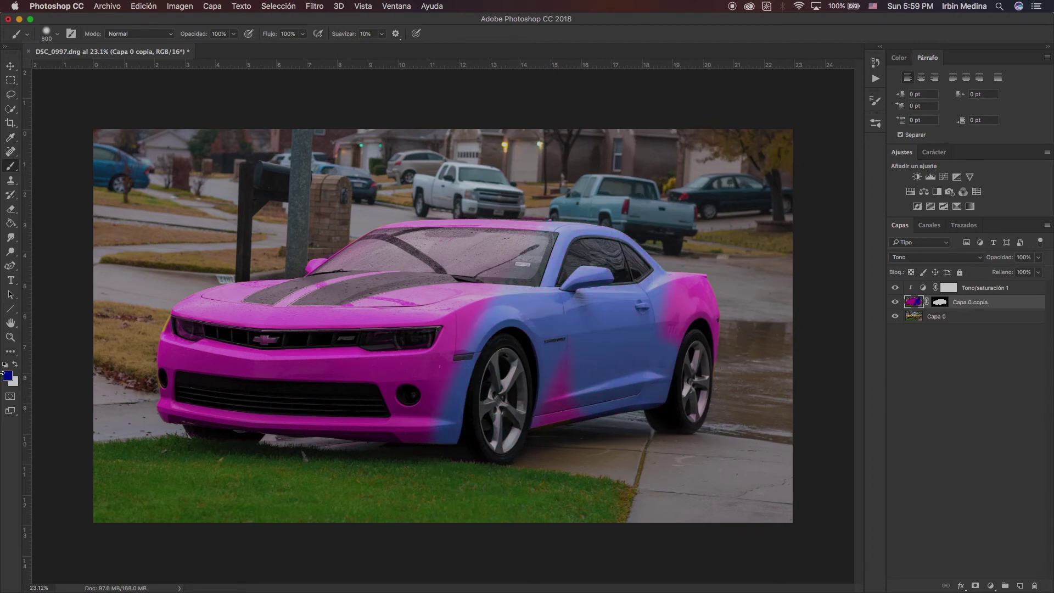
- Paint the lower front bumper orange-gold
{"action": "left_click", "coordinate": [7, 376]}
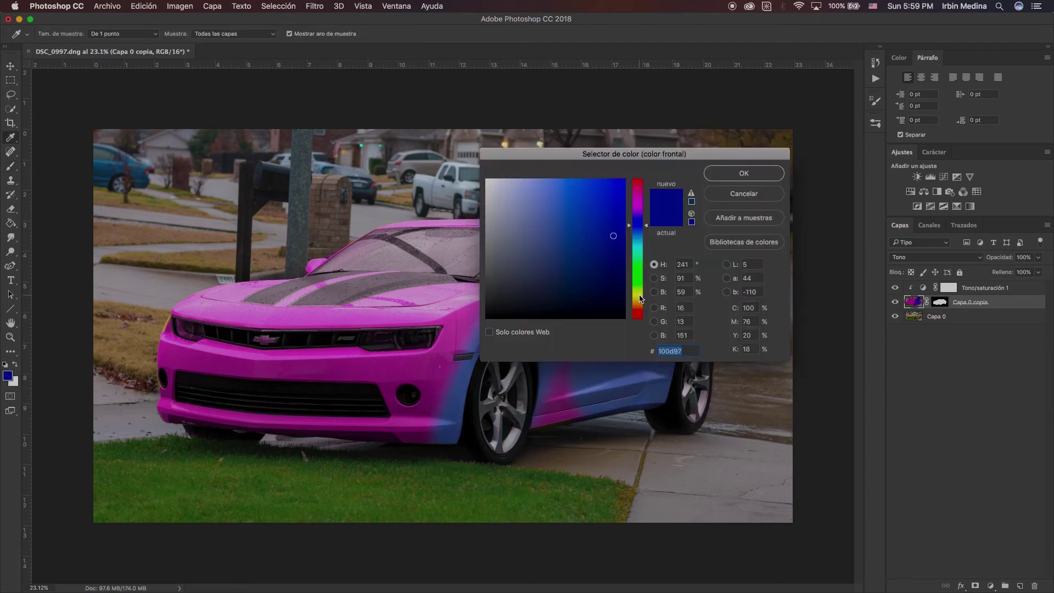
{"action": "left_click", "coordinate": [638, 301]}
{"action": "left_click", "coordinate": [743, 173]}
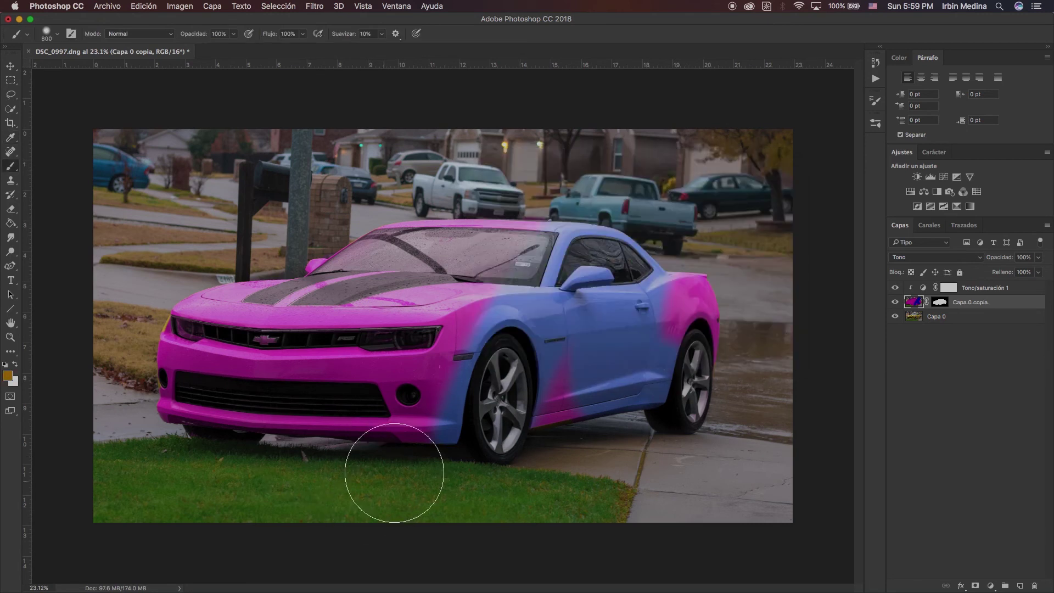
{"action": "left_click_drag", "start_coordinate": [406, 467], "coordinate": [82, 453]}
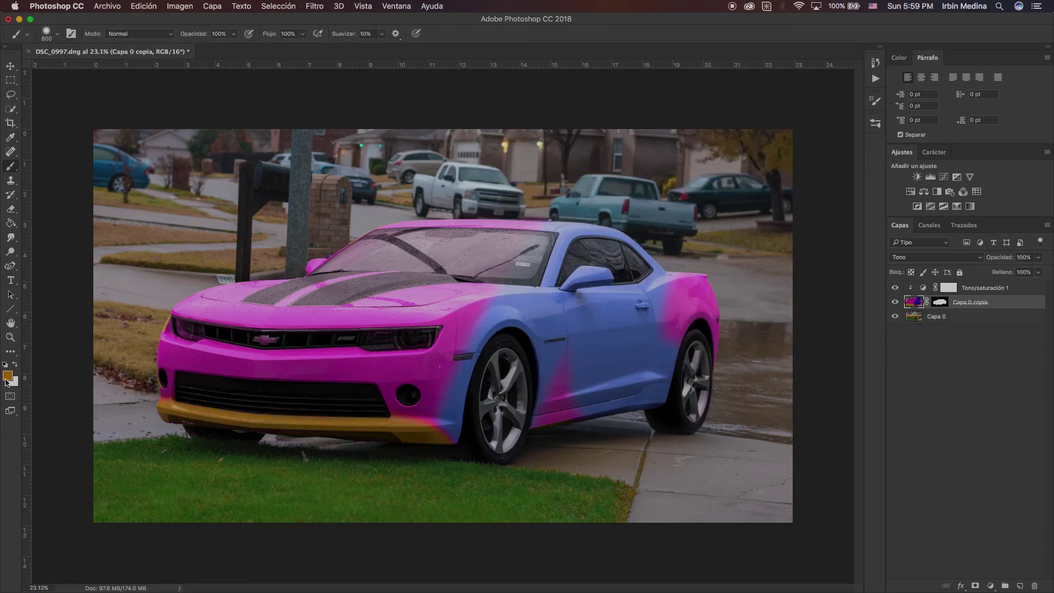
- Repaint the car's upper body magenta
{"action": "left_click", "coordinate": [7, 378]}
{"action": "left_click", "coordinate": [637, 193]}
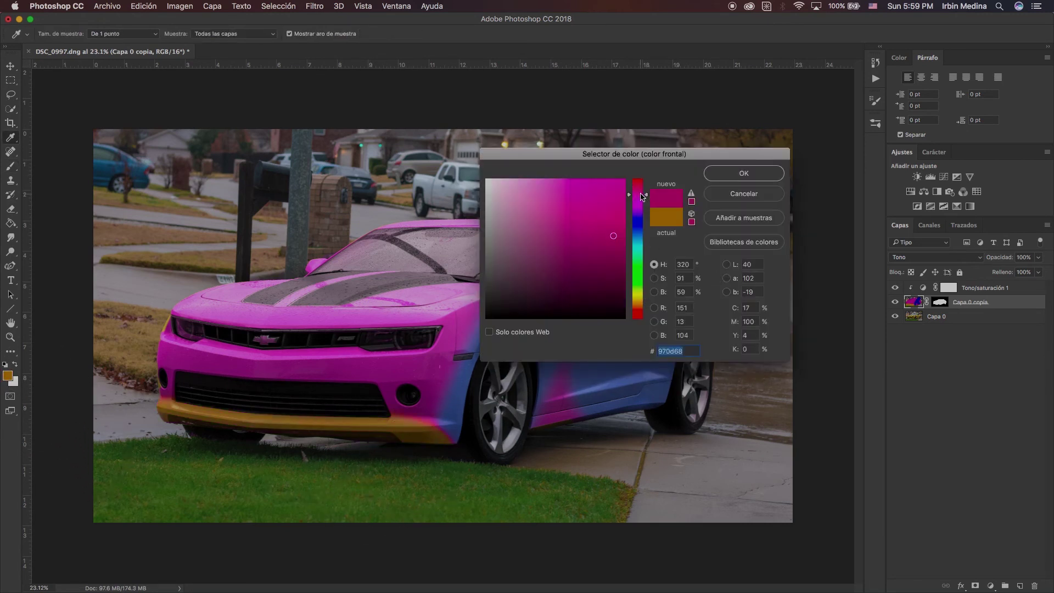
{"action": "left_click", "coordinate": [744, 174]}
{"action": "left_click_drag", "start_coordinate": [623, 263], "coordinate": [535, 264]}
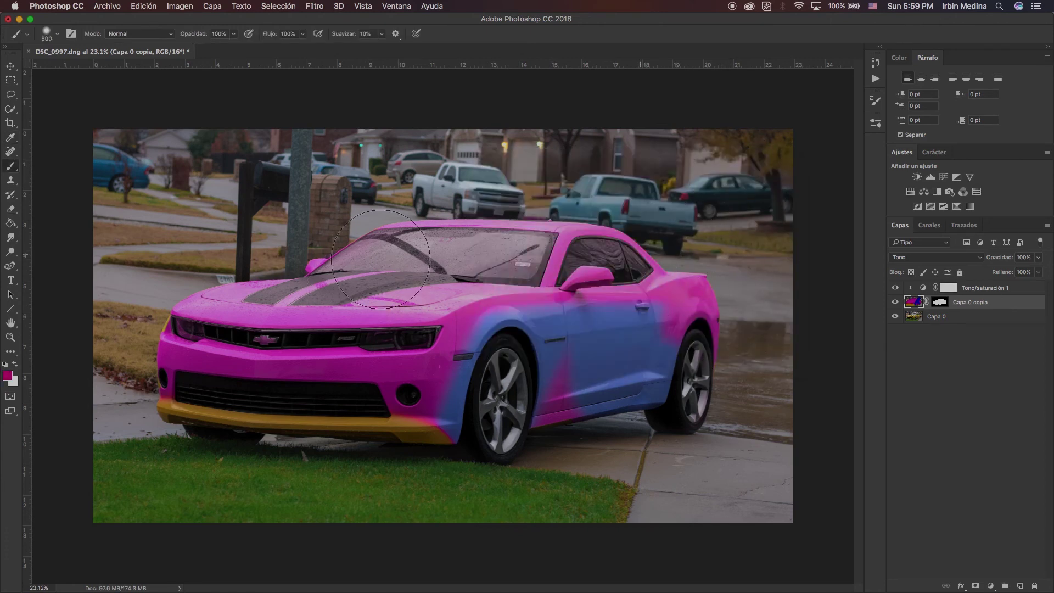
- Paint the car's rear and a band across its front green
{"action": "left_click", "coordinate": [8, 375]}
{"action": "left_click", "coordinate": [640, 276]}
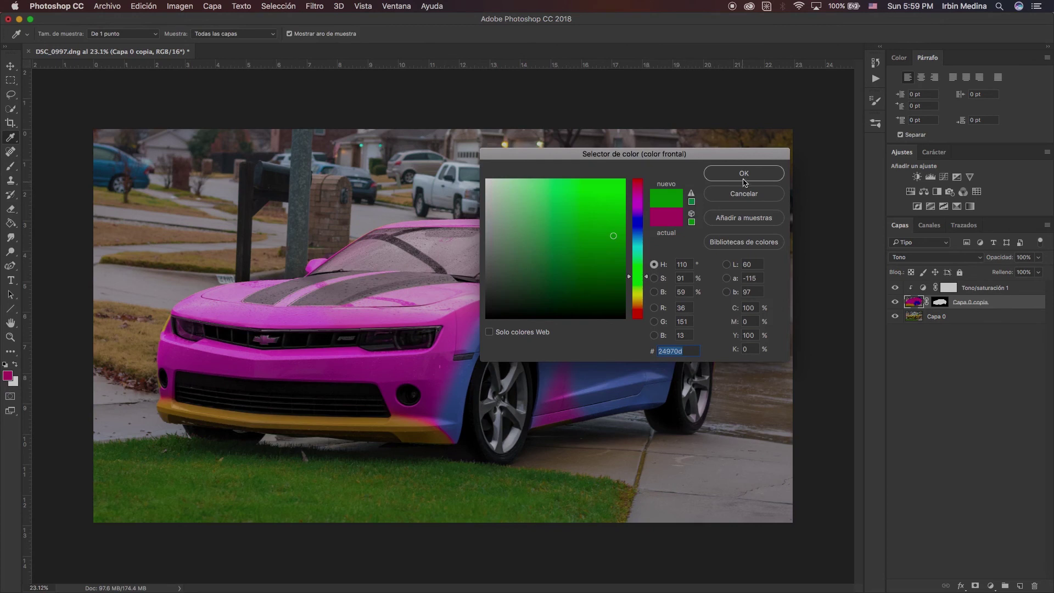
{"action": "left_click", "coordinate": [743, 173]}
{"action": "left_click_drag", "start_coordinate": [687, 388], "coordinate": [620, 252]}
{"action": "left_click_drag", "start_coordinate": [378, 291], "coordinate": [181, 434]}
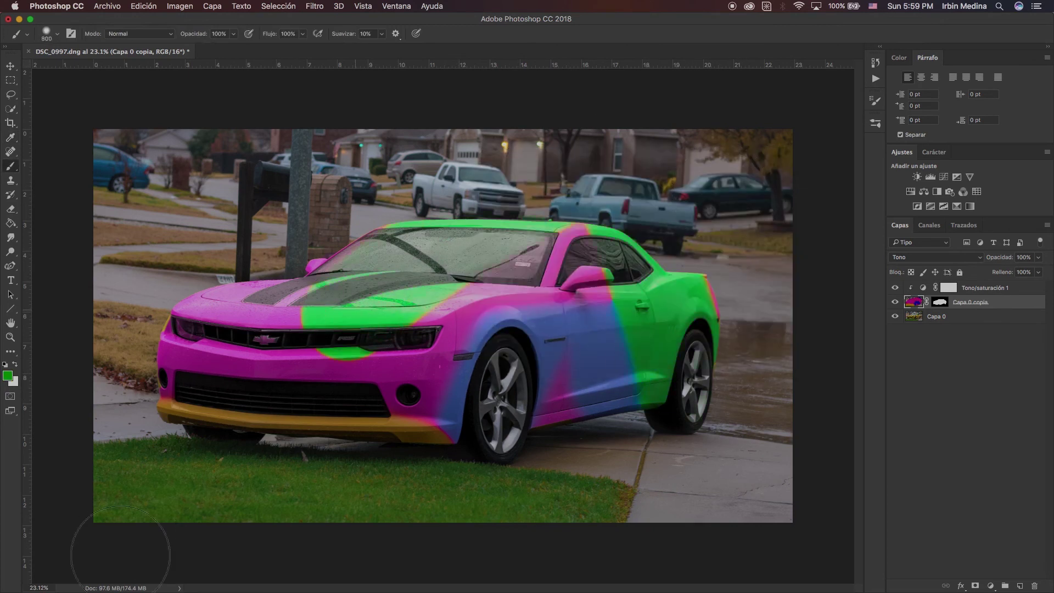